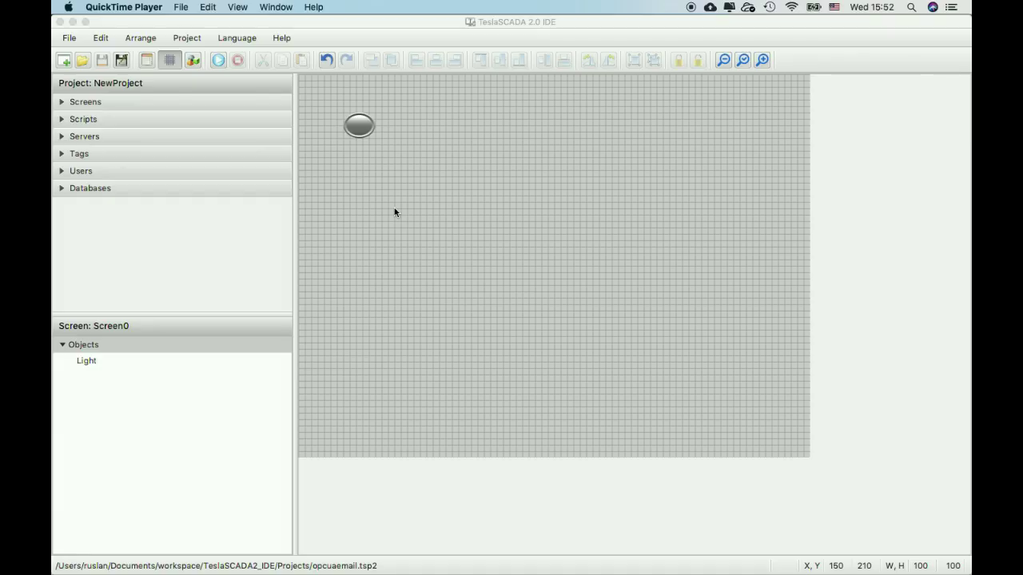
- Bring up the Add graphical object library with the Pipes collection from the canvas menu
right_click(394, 212)
click(407, 220)
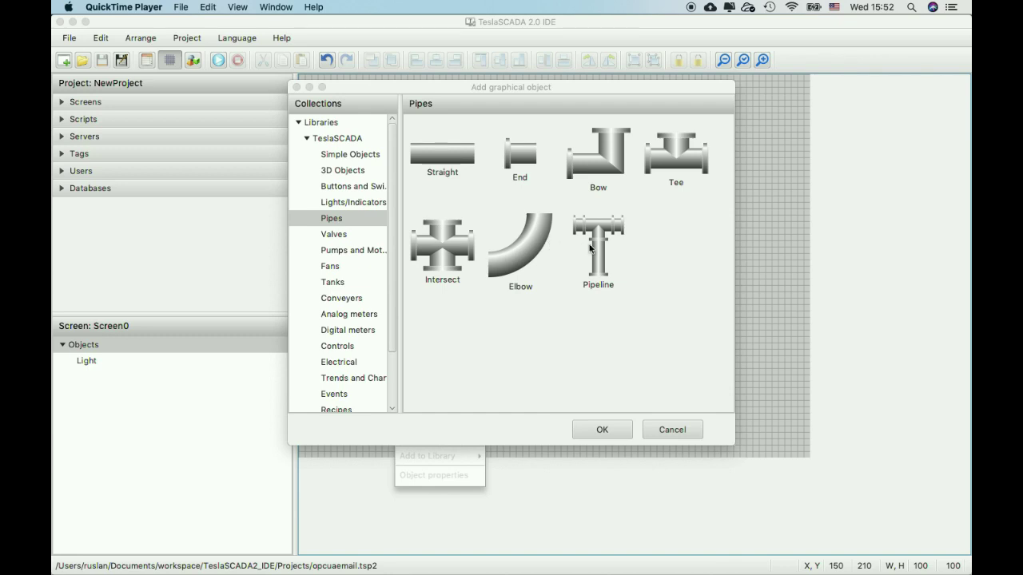
- Place a Pipeline on Screen0 and nudge it up and to the left
double_click(600, 247)
click(462, 208)
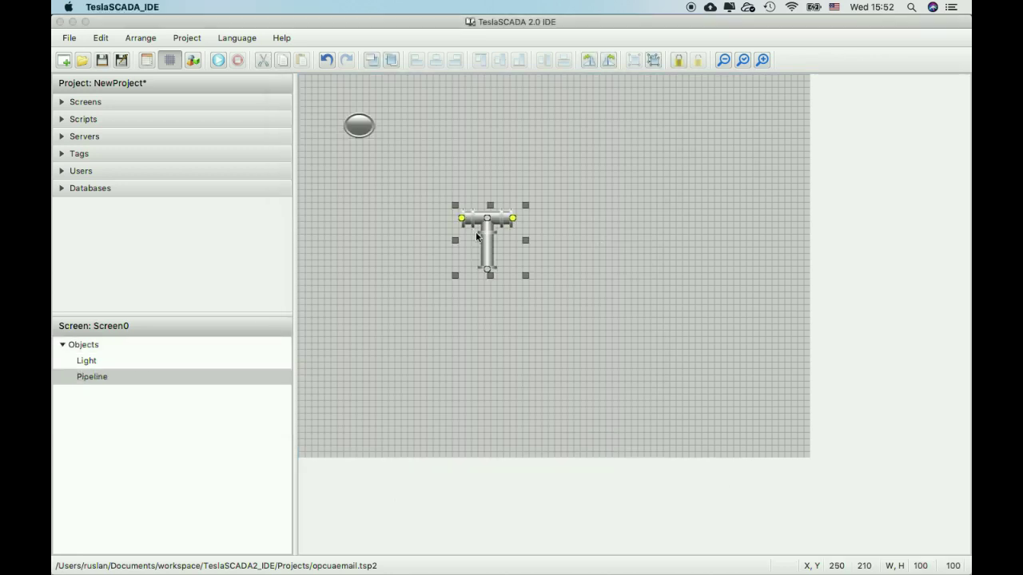
drag(493, 221, 466, 180)
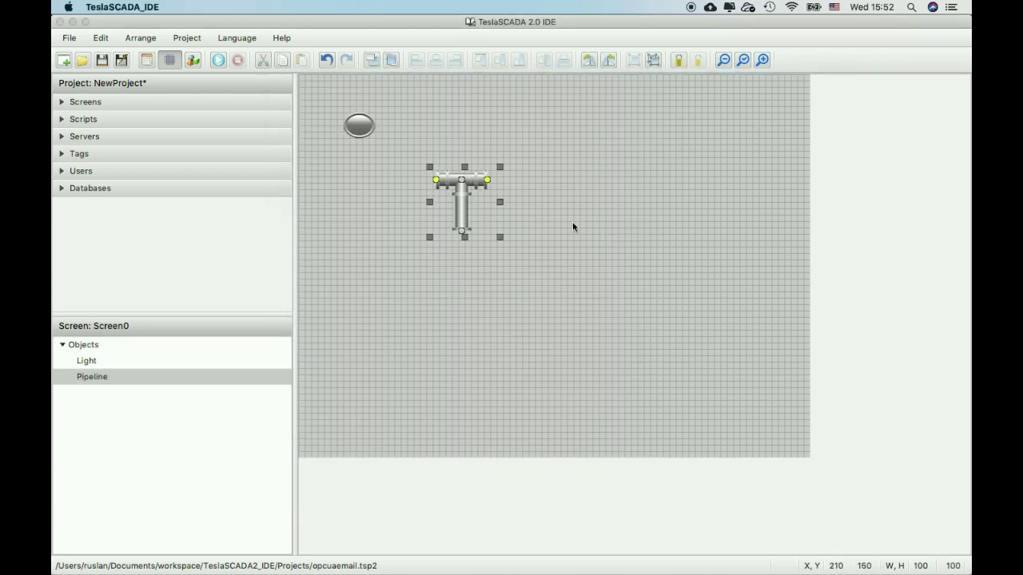
- Reshape the pipeline into a vertical run with a short left branch, adding a top point
right_click(488, 182)
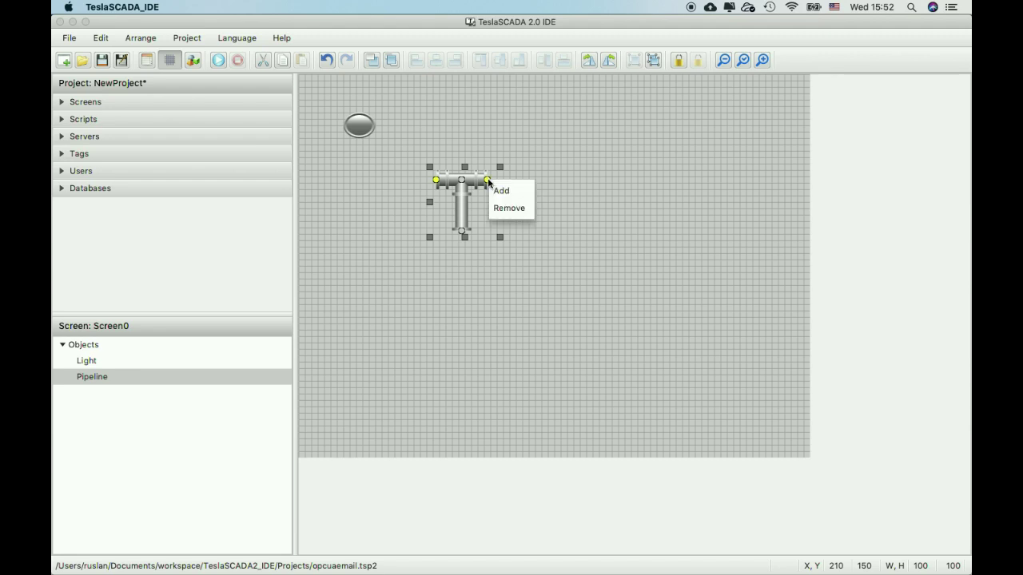
click(495, 210)
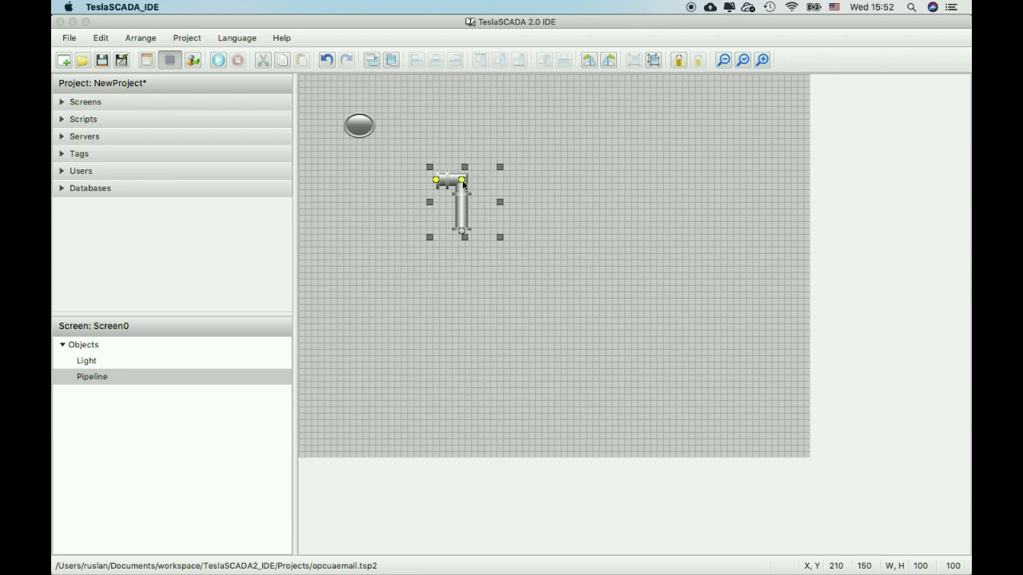
right_click(463, 183)
click(471, 192)
drag(467, 183, 461, 133)
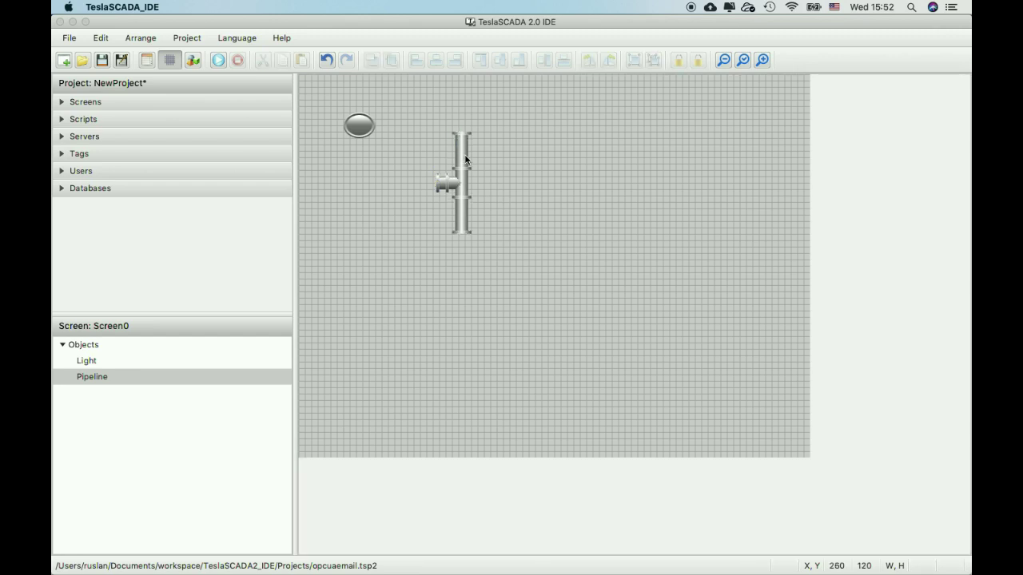
click(461, 149)
right_click(461, 133)
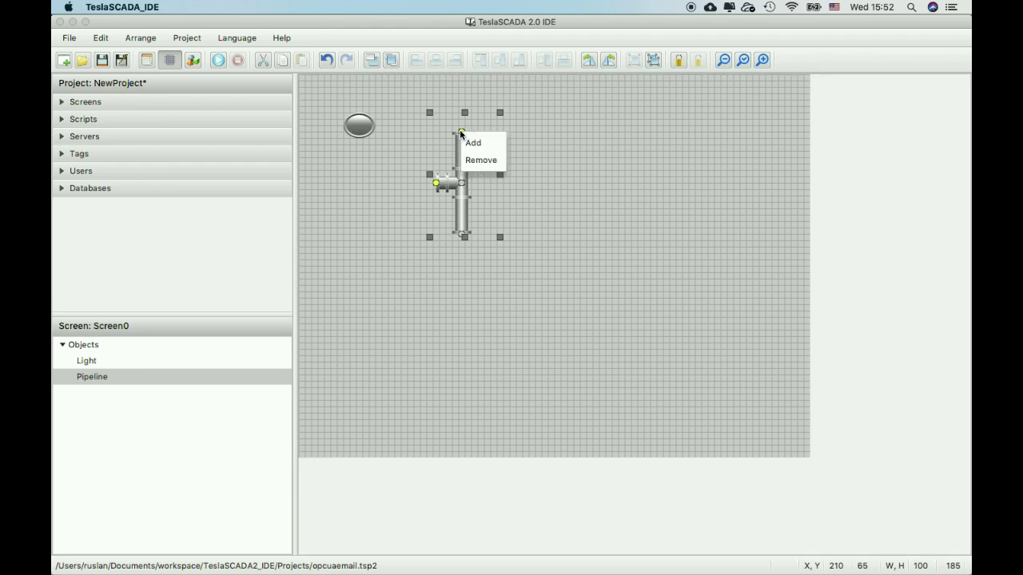
click(466, 142)
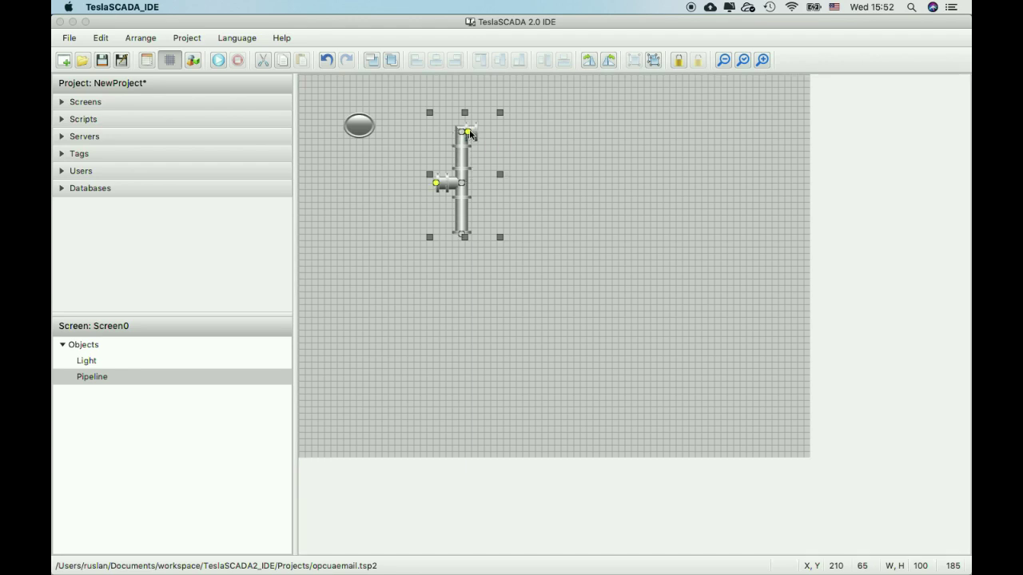
mouse_move(470, 178)
mouse_down()
mouse_move(470, 190)
mouse_move(469, 180)
mouse_up()
- Add a point at the pipe's end and drag it right into a horizontal run
right_click(464, 183)
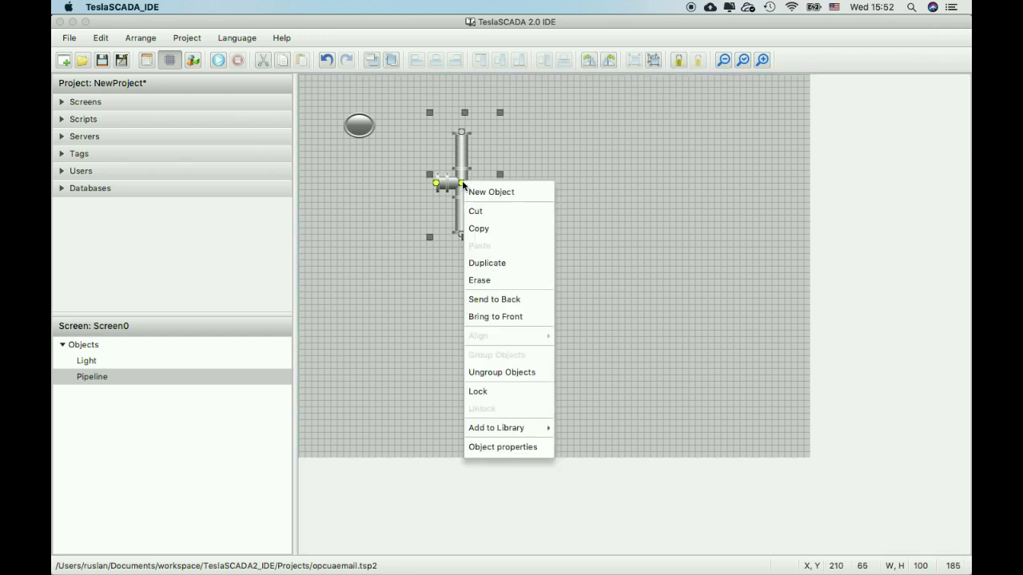
click(473, 168)
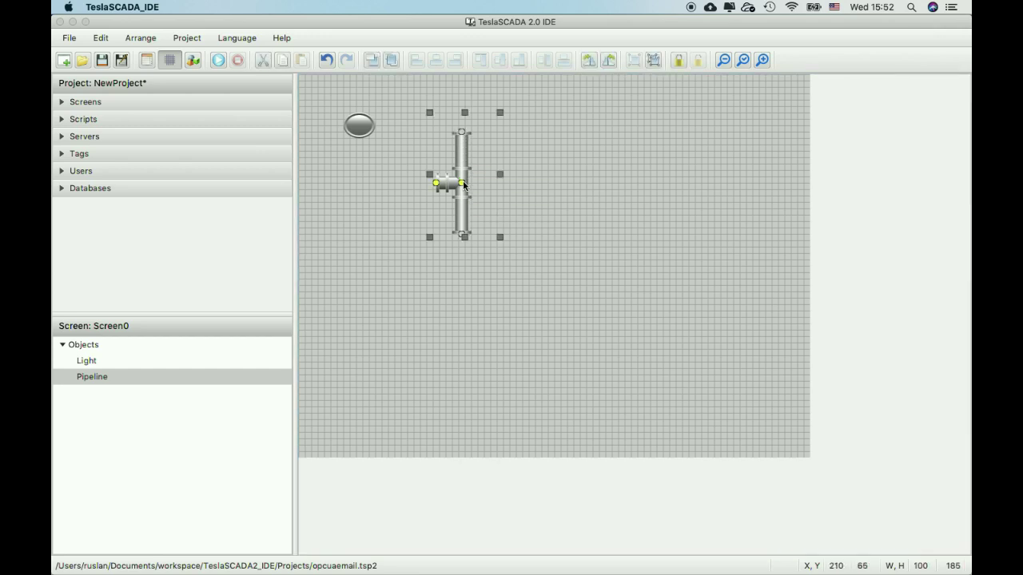
right_click(464, 185)
click(477, 194)
drag(477, 185, 516, 184)
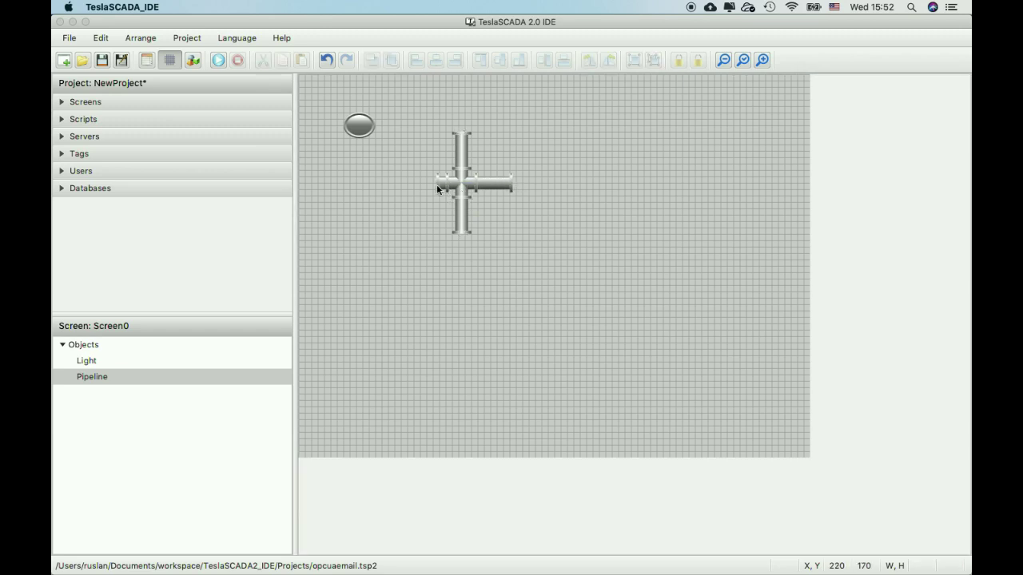
click(461, 181)
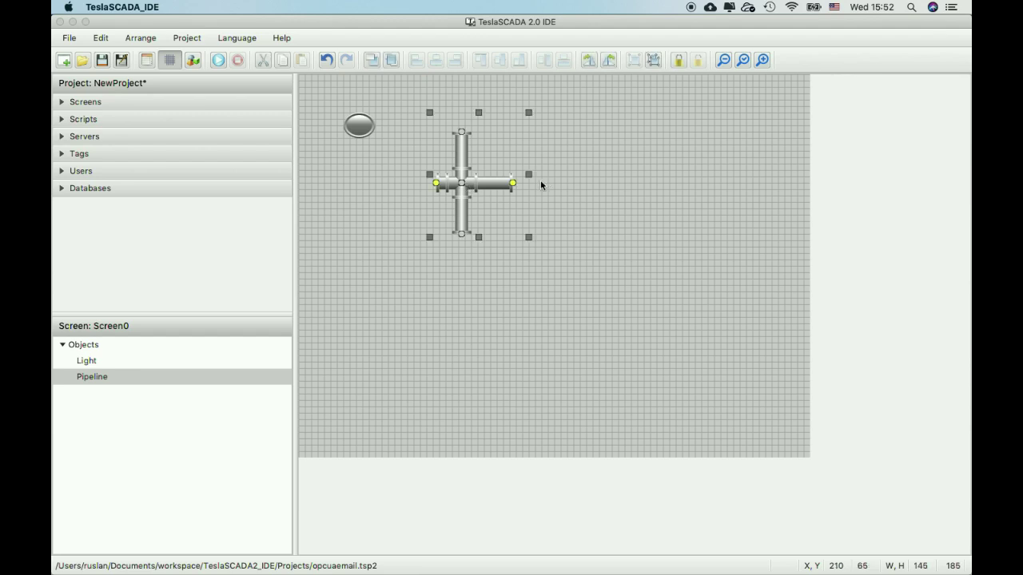
- Add a point at the right end to form a short downward segment
right_click(513, 185)
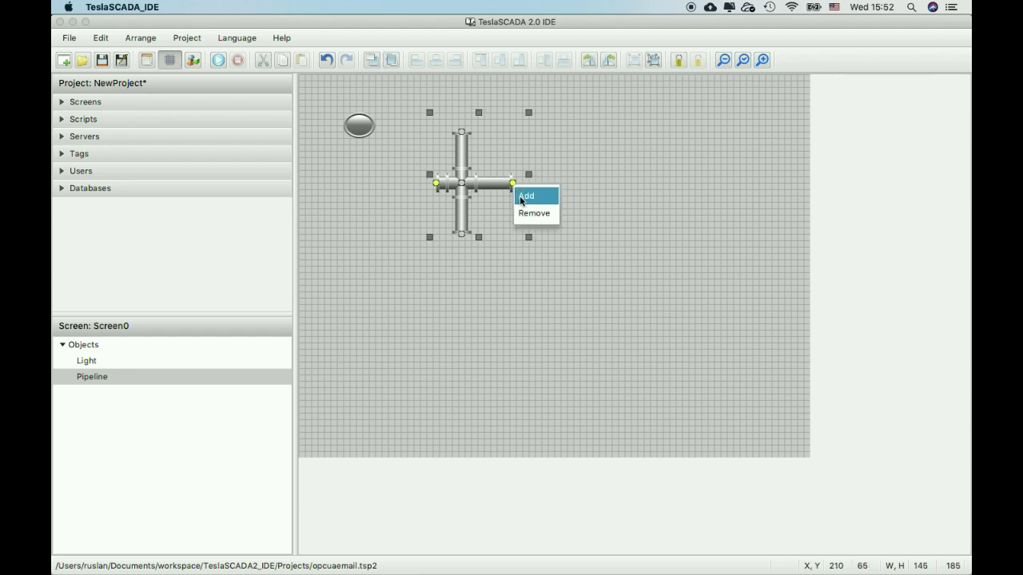
click(530, 197)
click(516, 216)
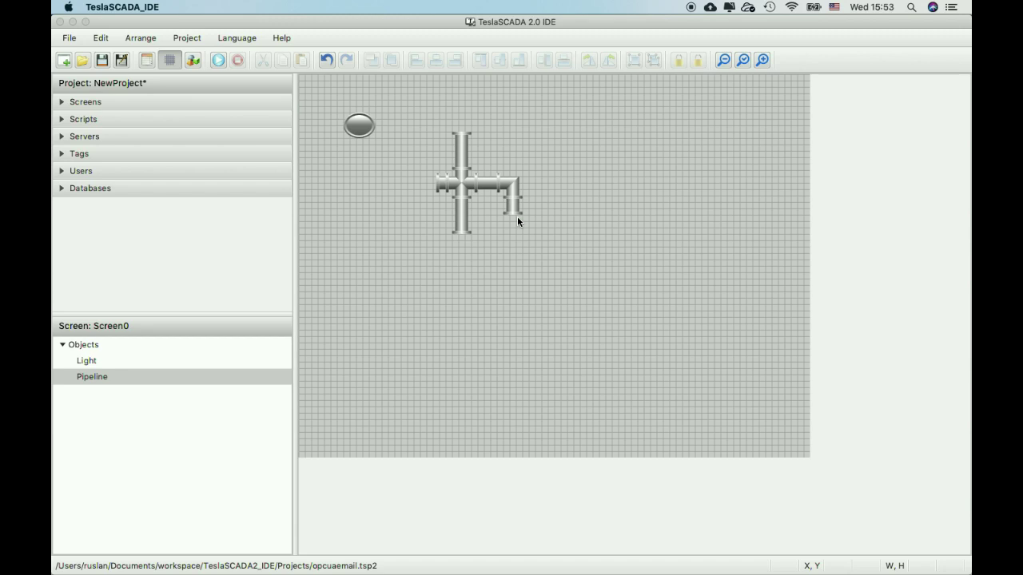
click(511, 208)
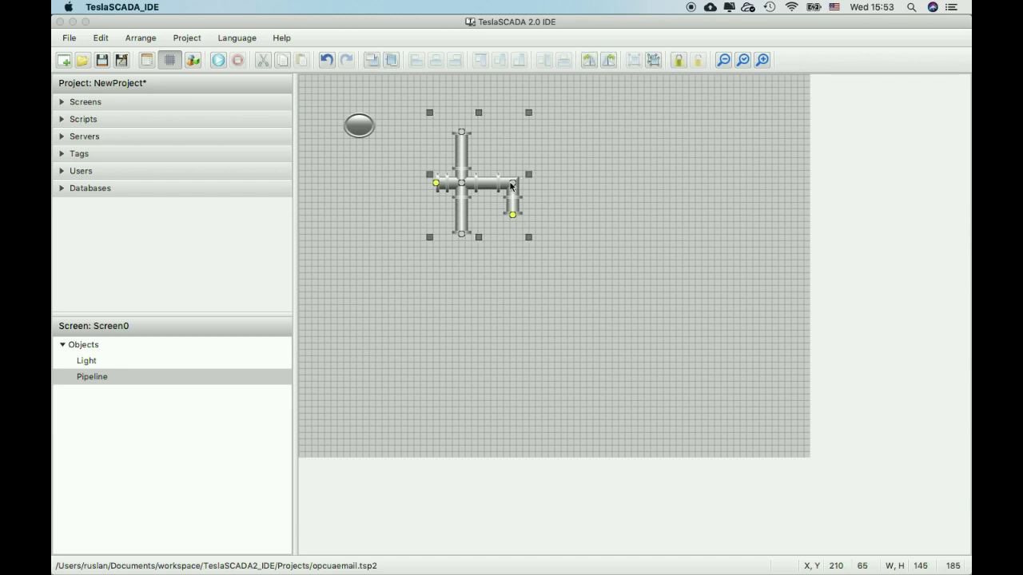
- Inspect the pipeline's Gray colour and Fill color animation in its properties, leaving both unchanged
double_click(495, 183)
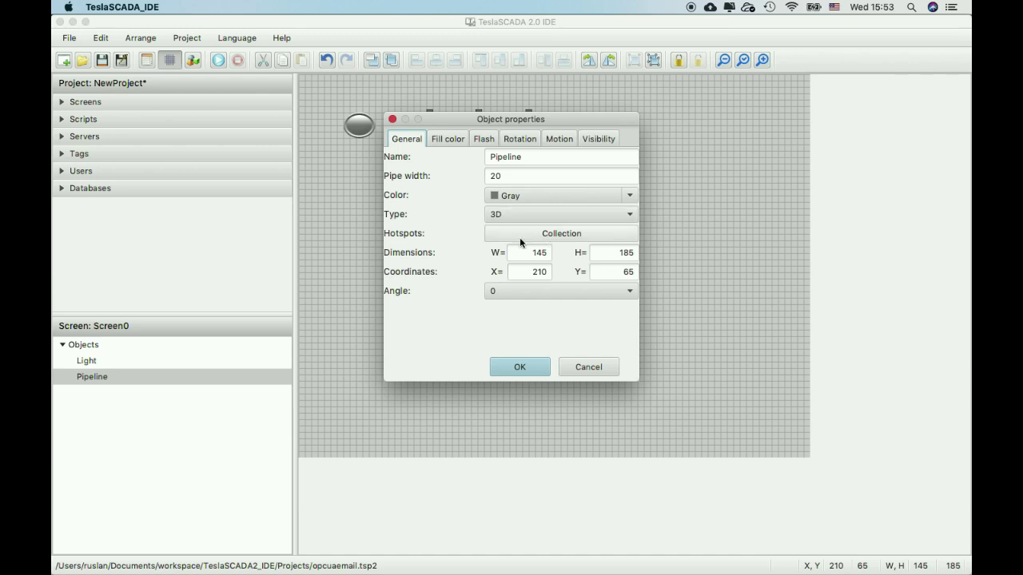
click(529, 196)
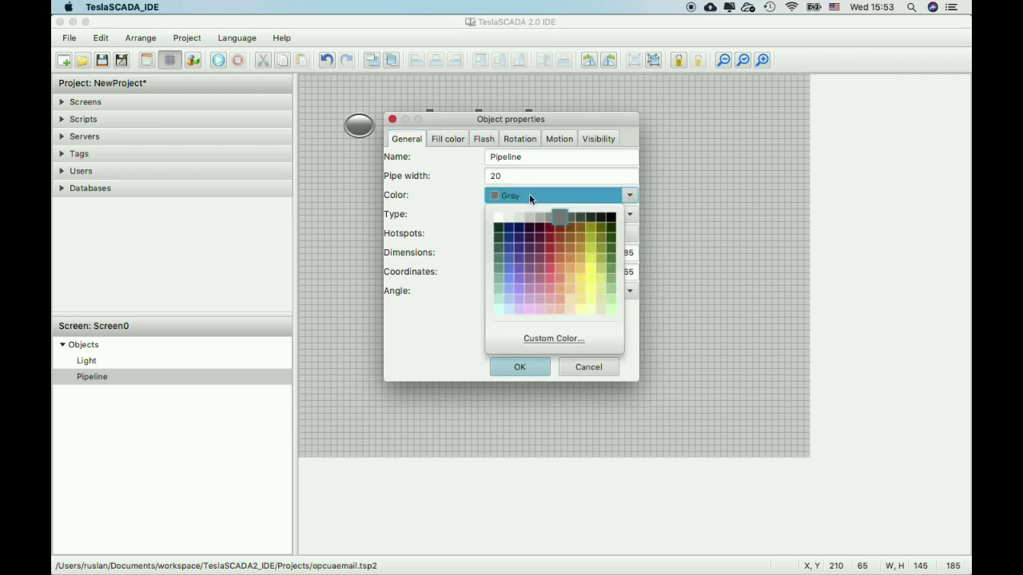
click(531, 201)
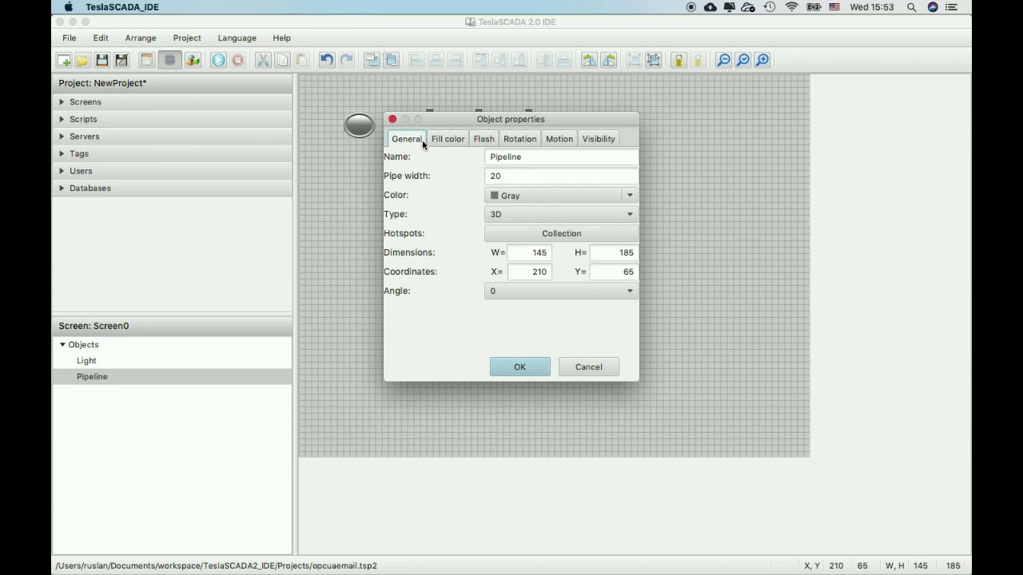
click(457, 139)
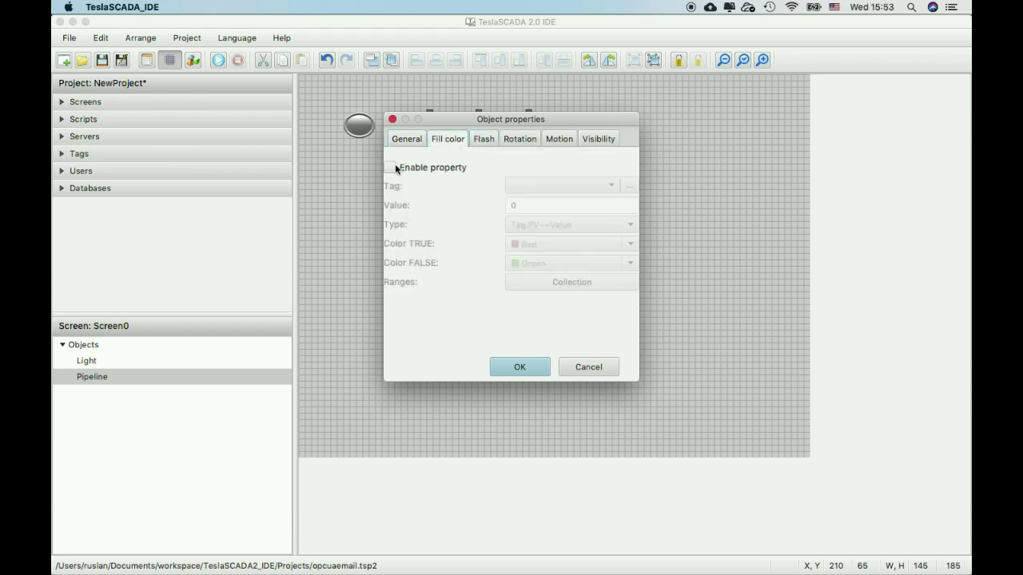
click(390, 166)
click(390, 167)
- Review the pipeline's hotspots from (45, 105) to (125, 155), then close the list and properties
click(406, 139)
click(533, 238)
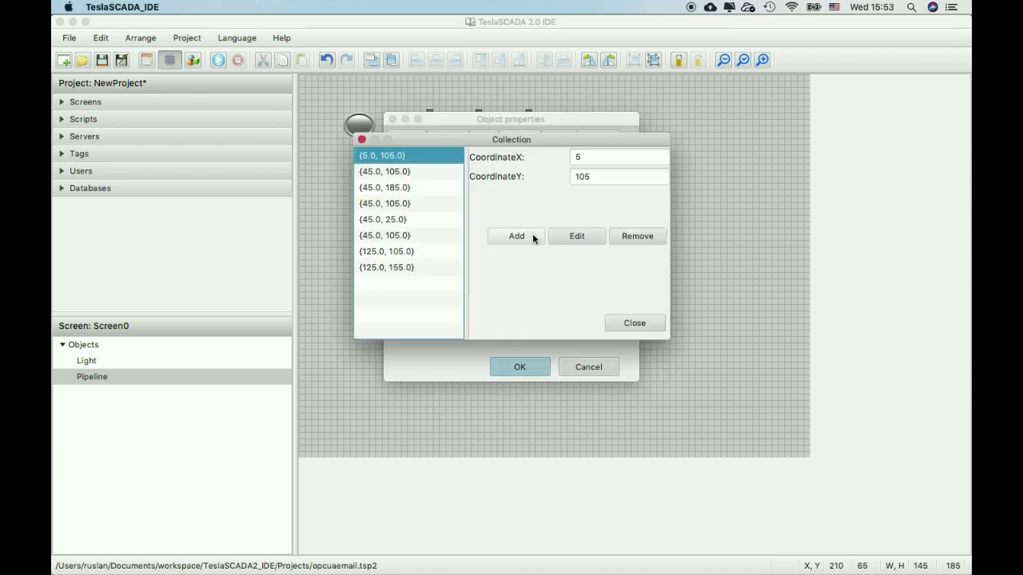
click(385, 171)
click(387, 190)
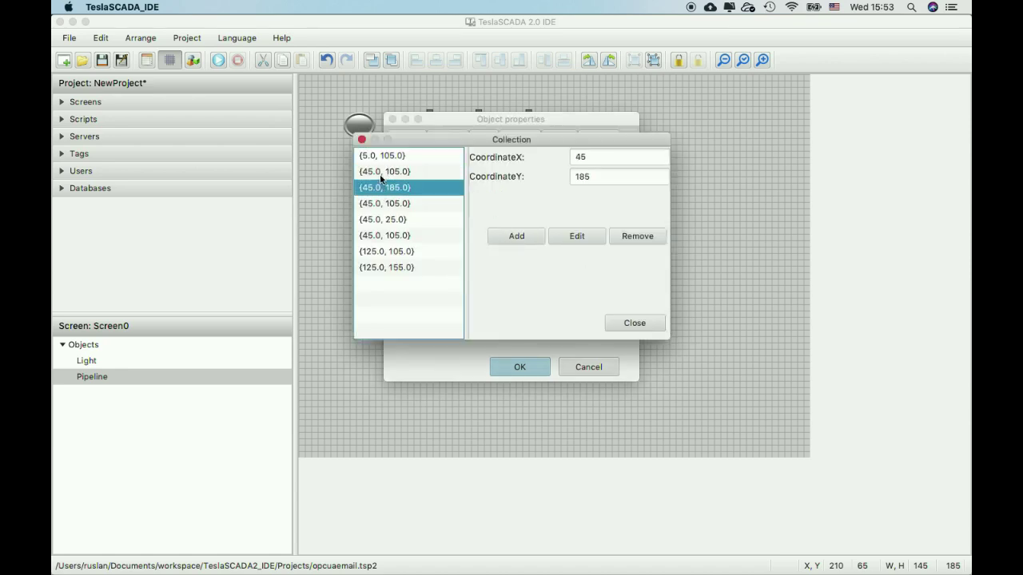
click(386, 205)
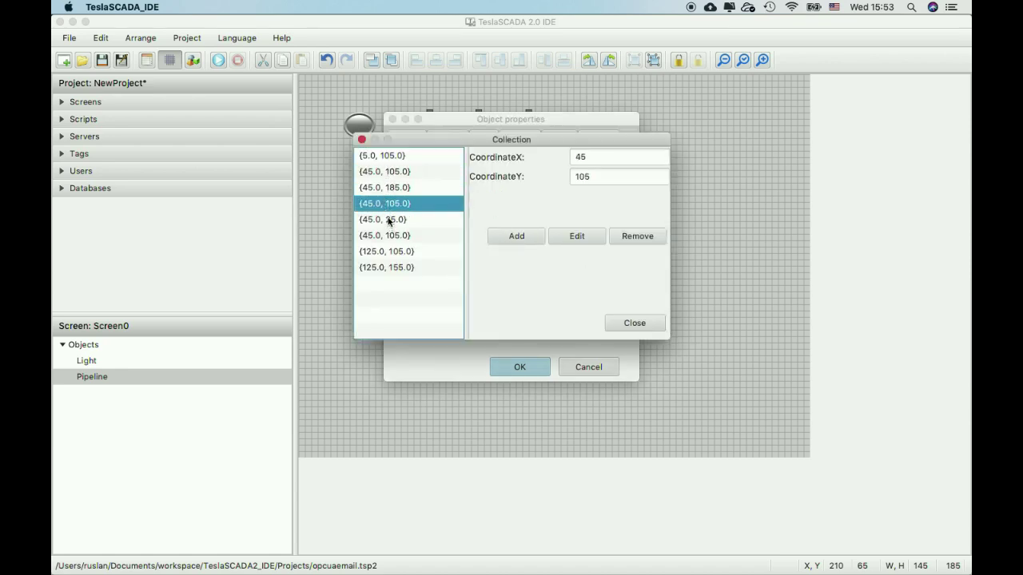
click(391, 220)
click(392, 235)
click(398, 251)
click(399, 268)
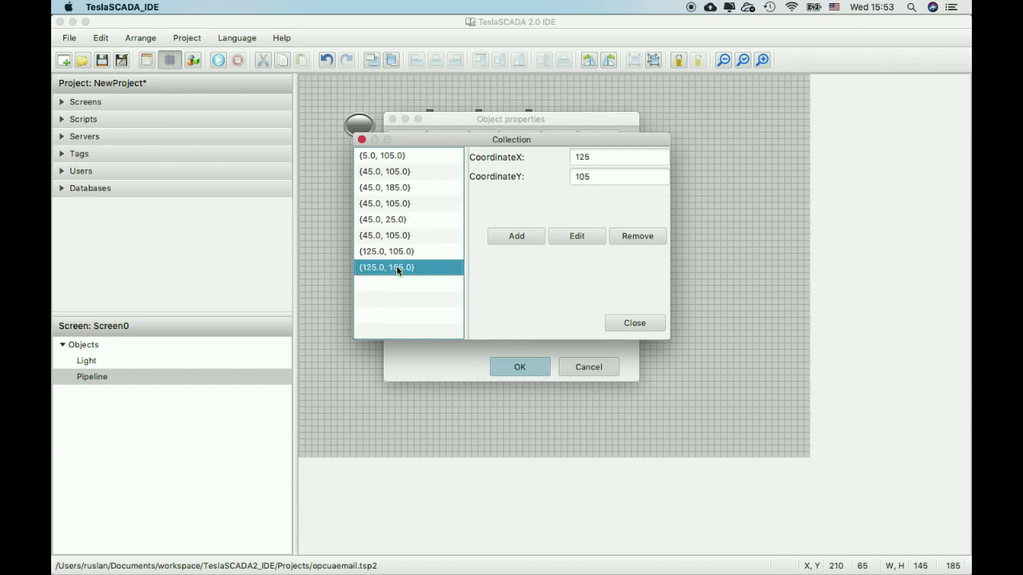
click(613, 324)
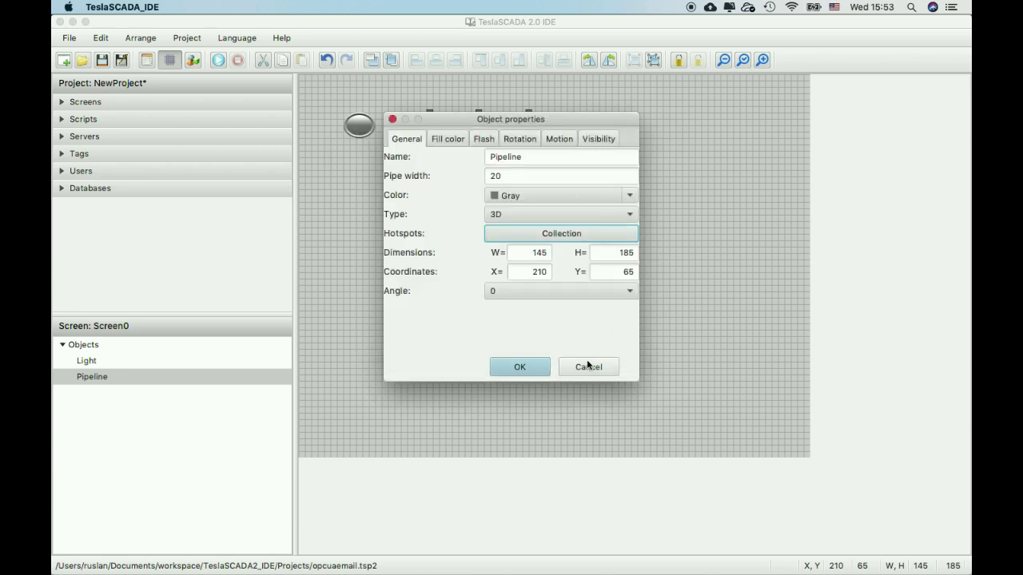
click(587, 366)
- Move the pipeline up and left, then show the Simple Objects collection of graphical objects
drag(503, 191, 463, 180)
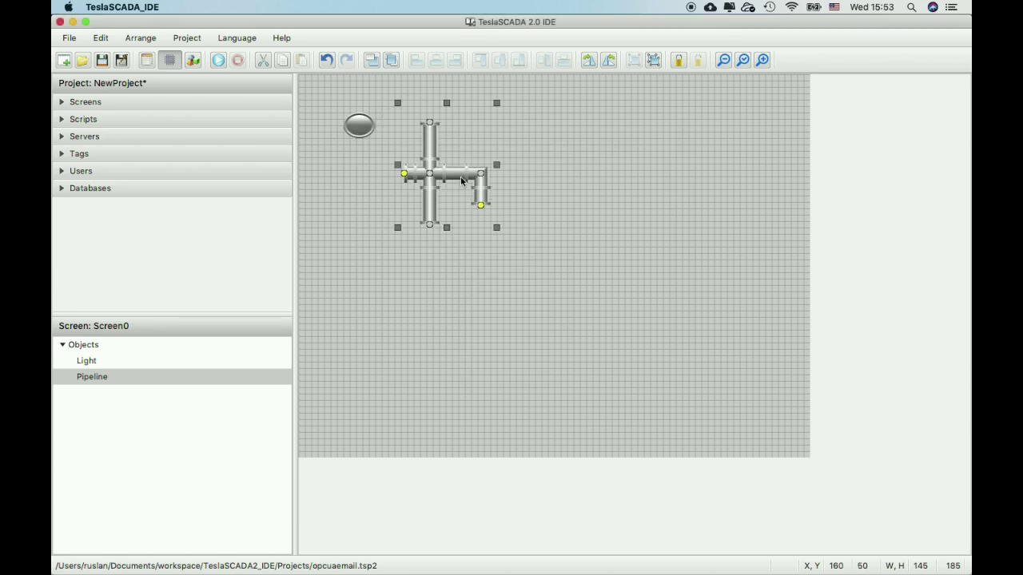
right_click(612, 216)
click(617, 219)
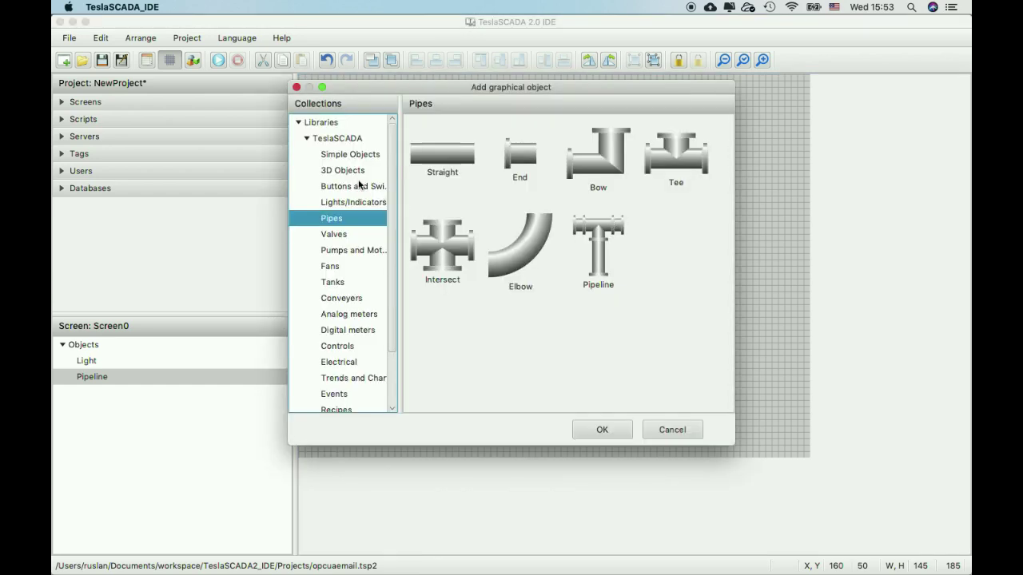
click(343, 156)
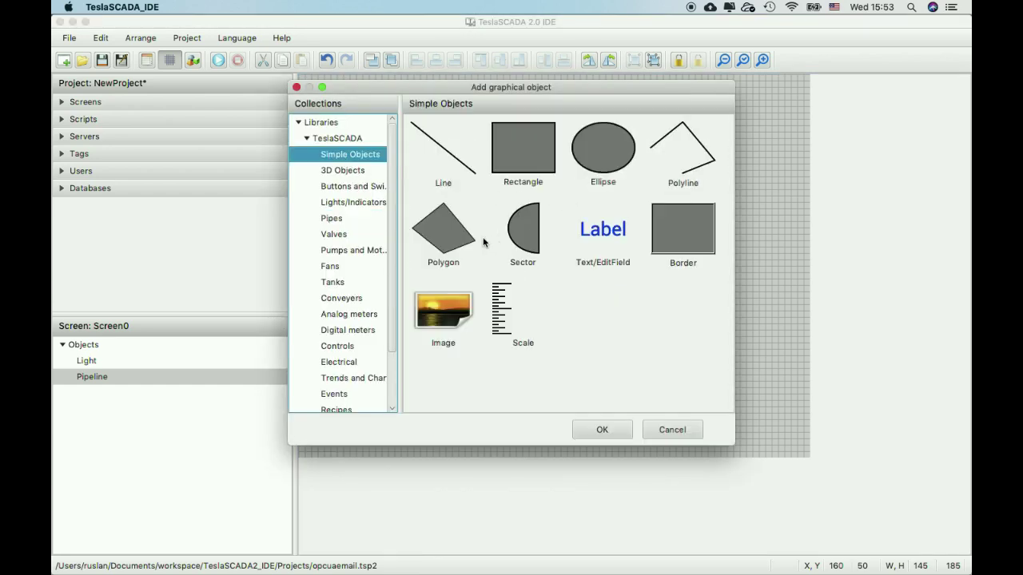
- Place a Polygon on Screen0 and stretch it into shape
click(459, 236)
click(601, 429)
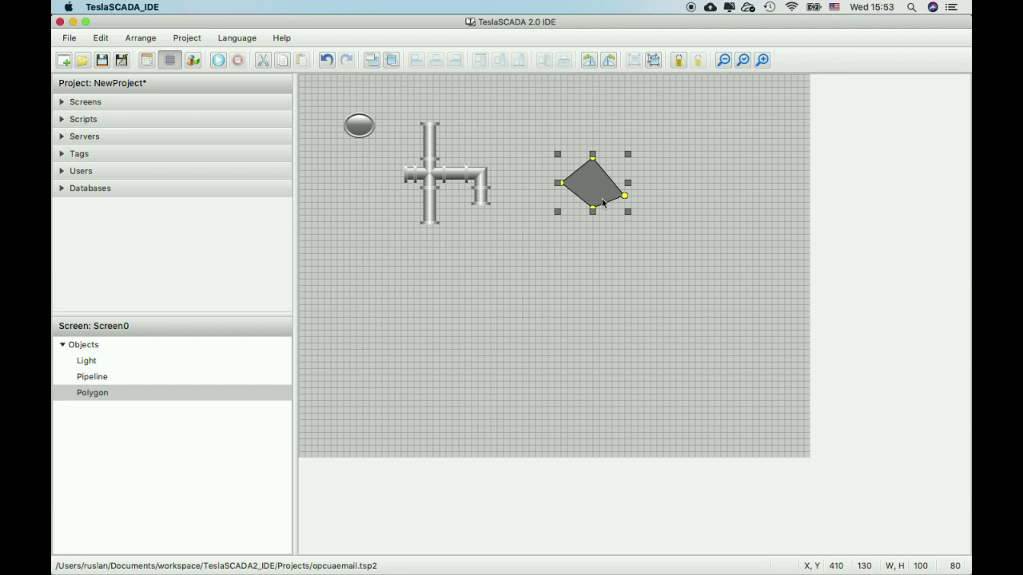
drag(593, 211, 614, 205)
click(625, 215)
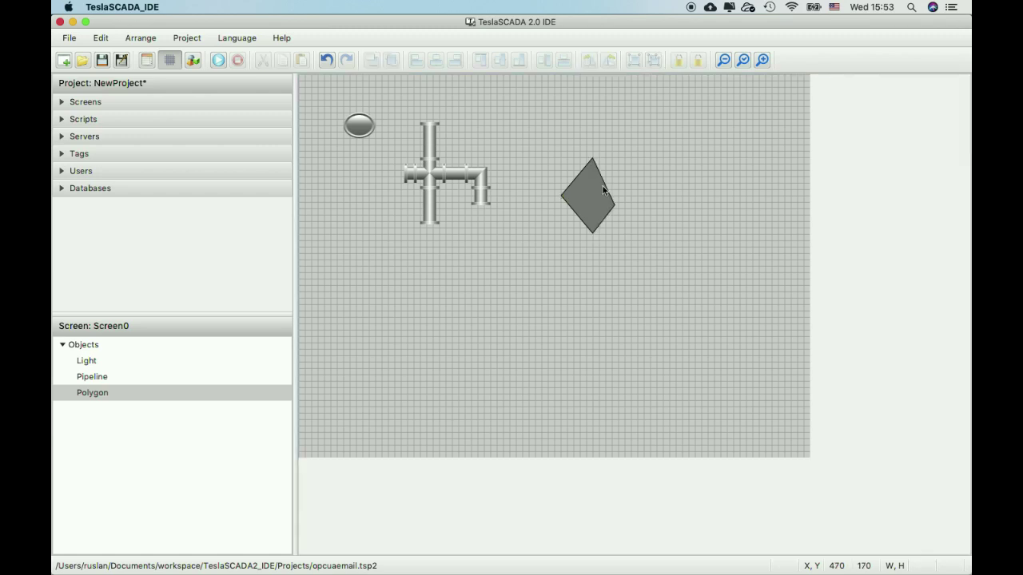
- Turn the diamond polygon into a pentagon by adding a top vertex and spreading the points
drag(592, 160, 596, 194)
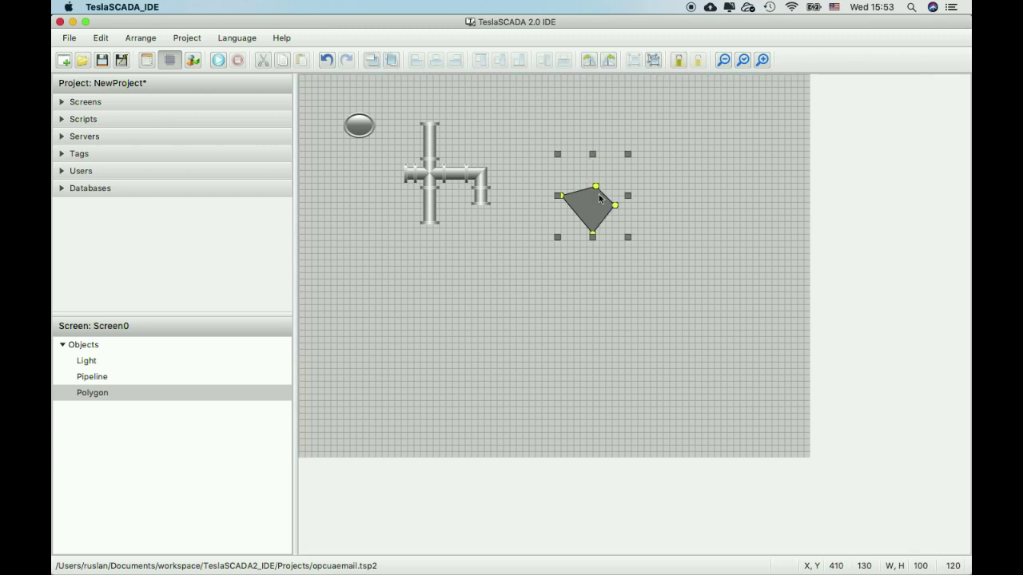
right_click(596, 190)
click(607, 199)
drag(622, 179, 583, 168)
- Place a Polyline from Simple Objects to the right of the polygon
right_click(658, 186)
click(668, 195)
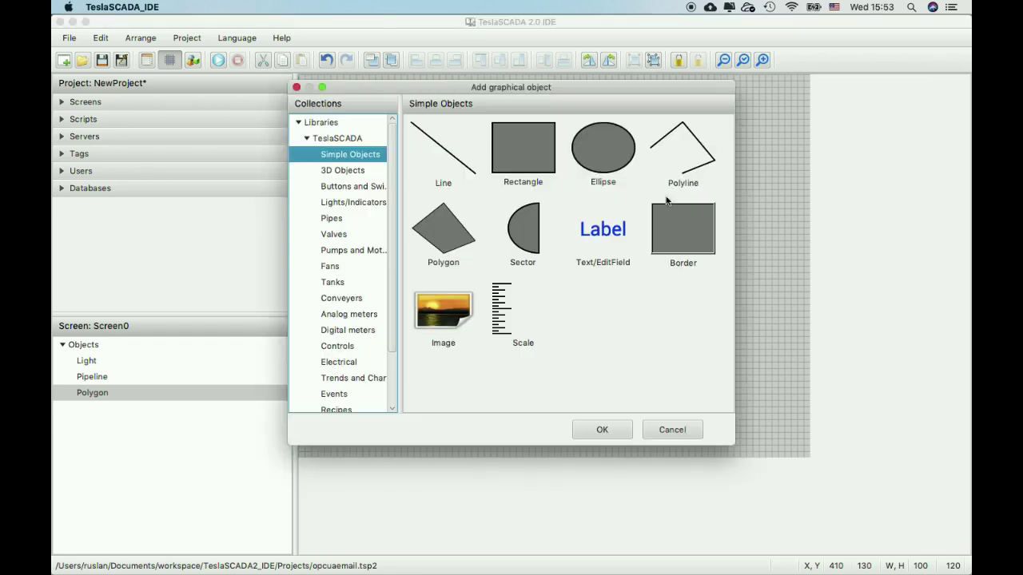
double_click(700, 138)
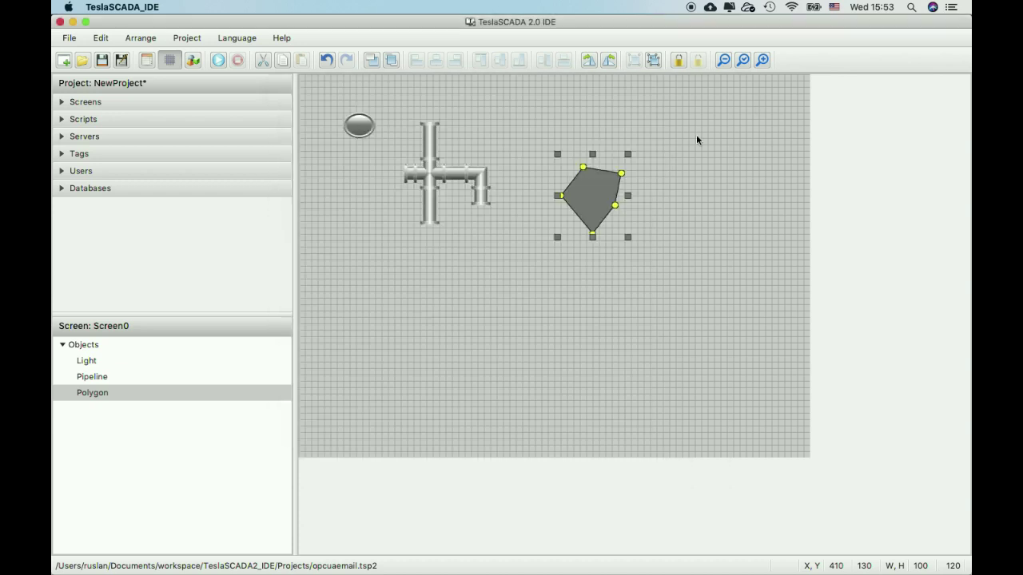
click(663, 144)
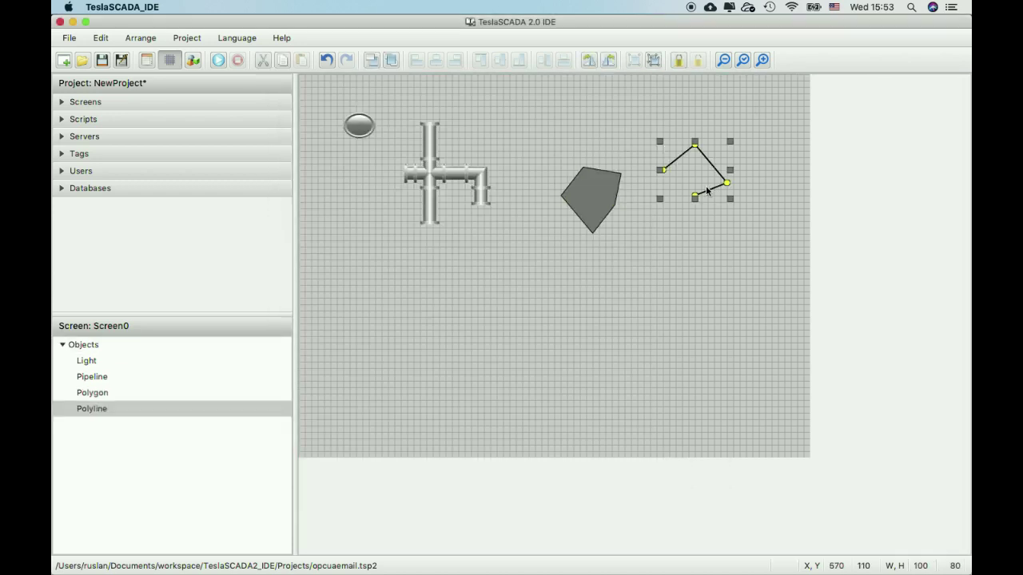
- Add two points to the polyline and drag its end down-left into a zigzag
right_click(696, 199)
click(704, 206)
right_click(680, 175)
click(689, 182)
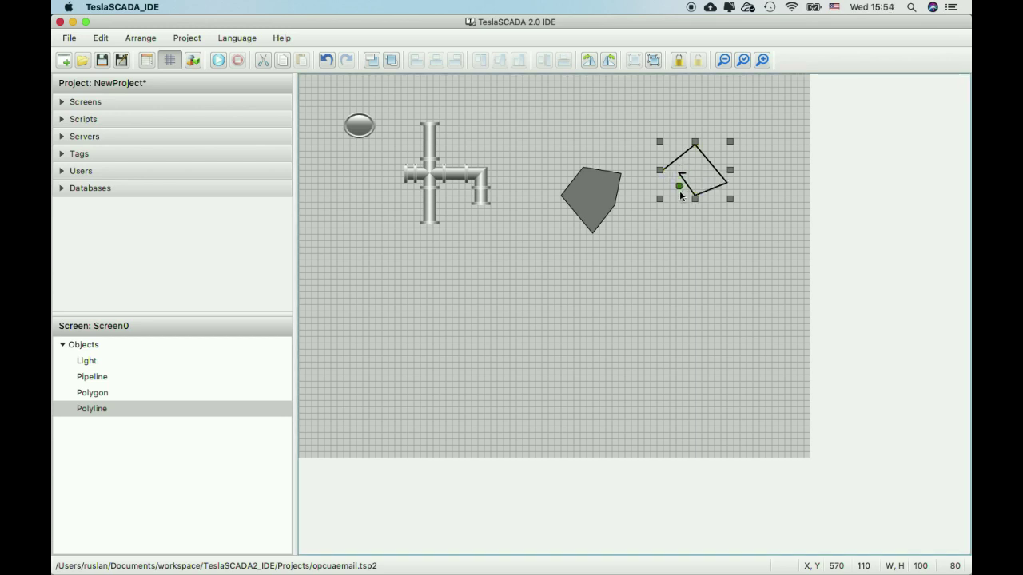
drag(680, 192, 675, 197)
click(675, 197)
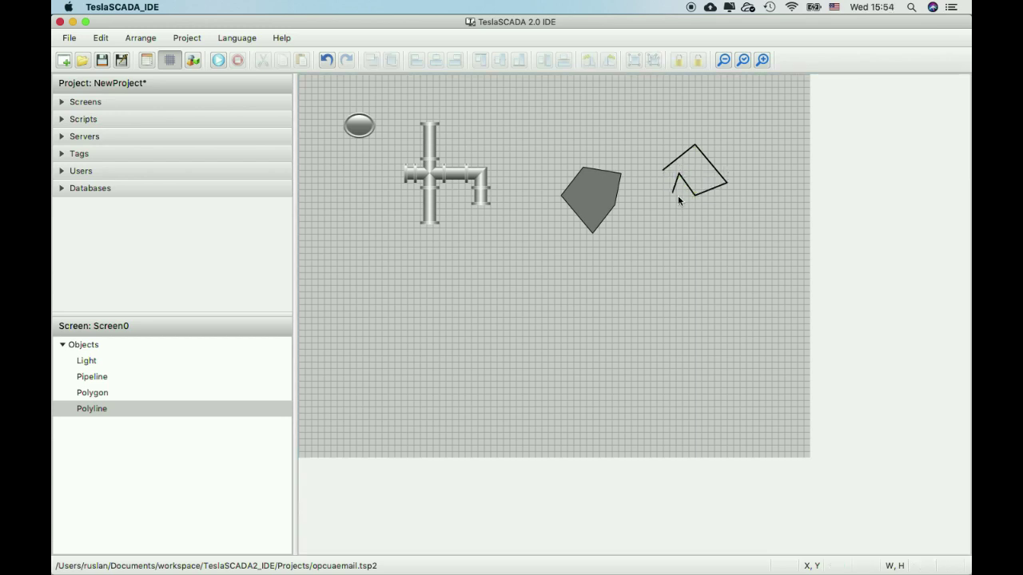
click(475, 187)
click(586, 253)
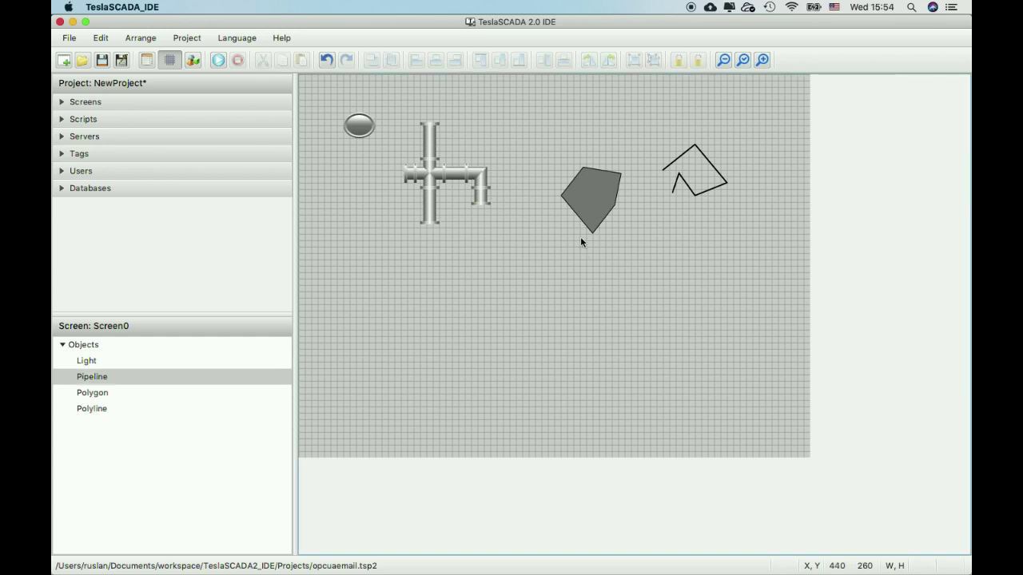
click(763, 61)
click(762, 62)
click(762, 61)
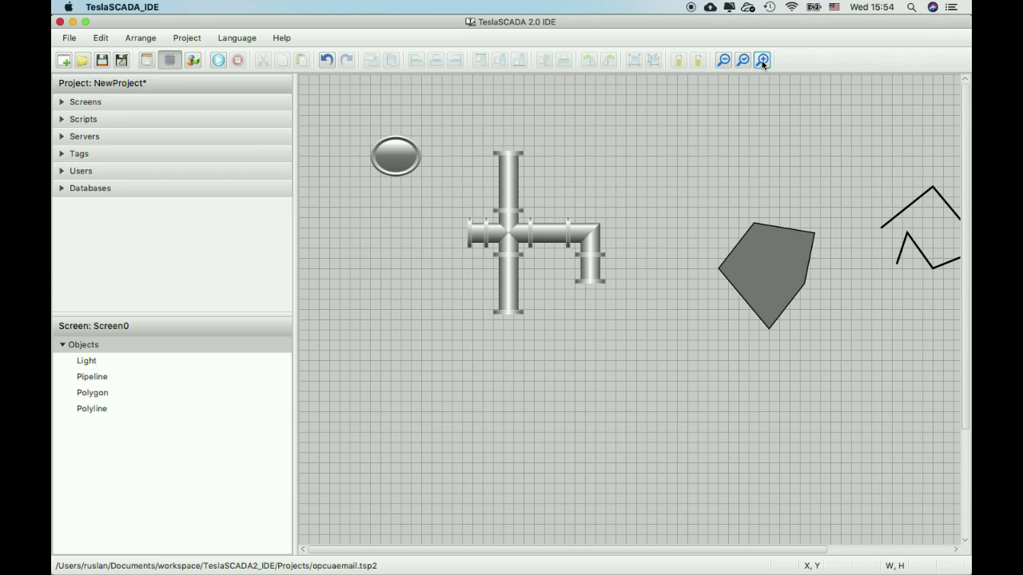
click(762, 61)
click(762, 61)
click(722, 61)
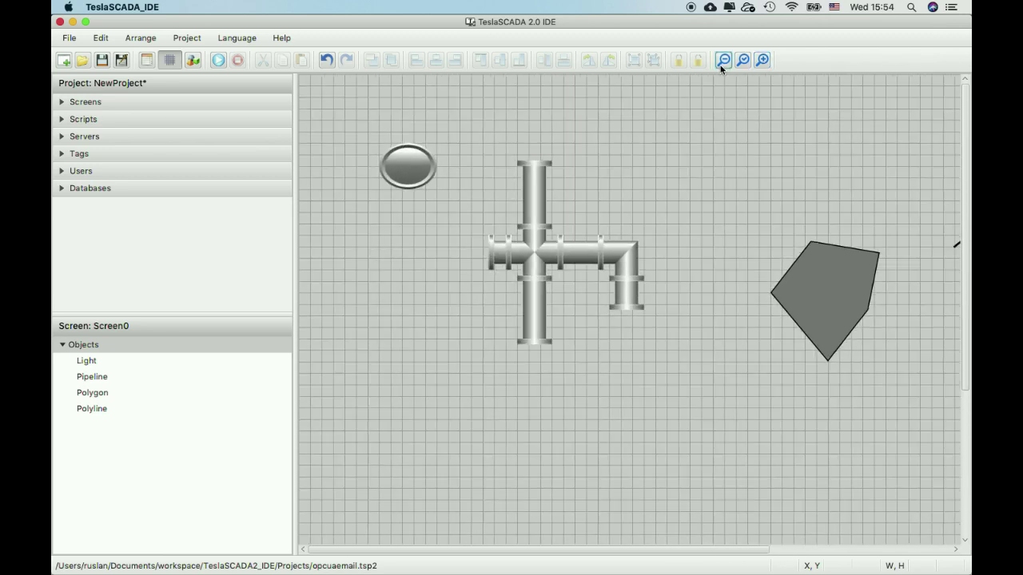
click(722, 61)
click(742, 62)
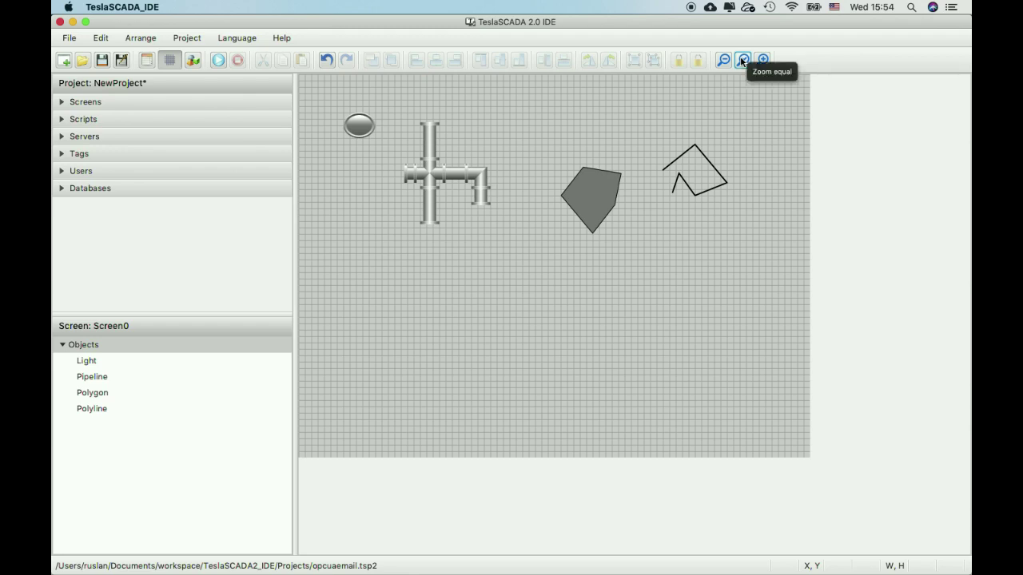
click(723, 61)
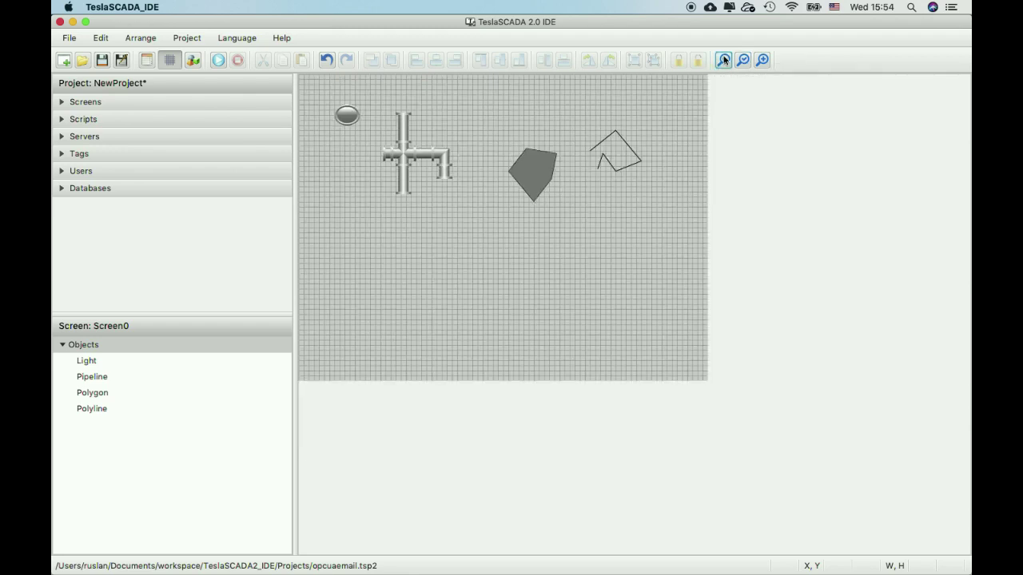
click(723, 61)
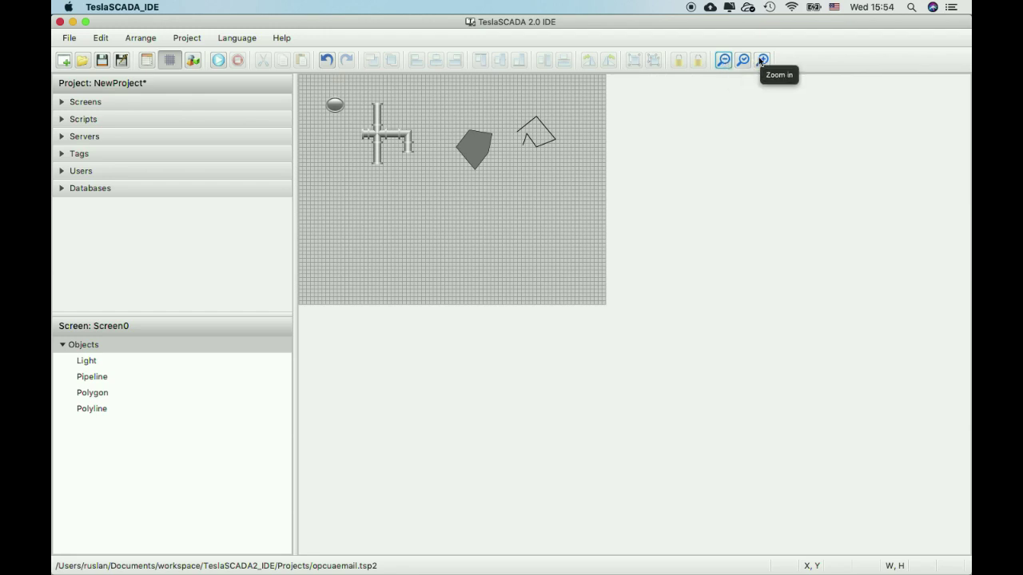
click(761, 61)
click(760, 61)
click(760, 60)
click(744, 62)
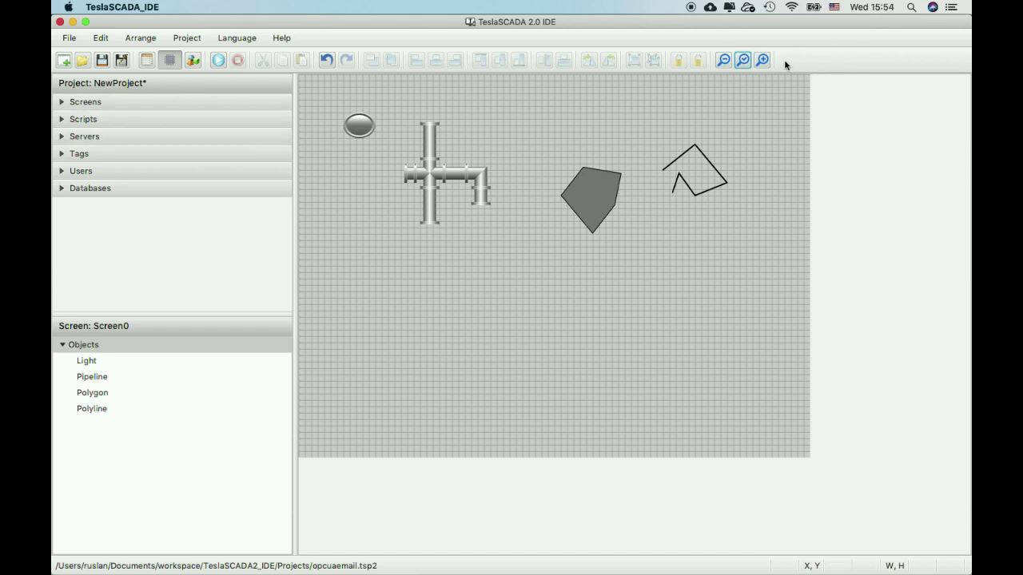
- Edit Script0 to send a 'Connection lost' email when OPCUAServer1 disconnects, then reopen Screen0
click(67, 120)
click(79, 152)
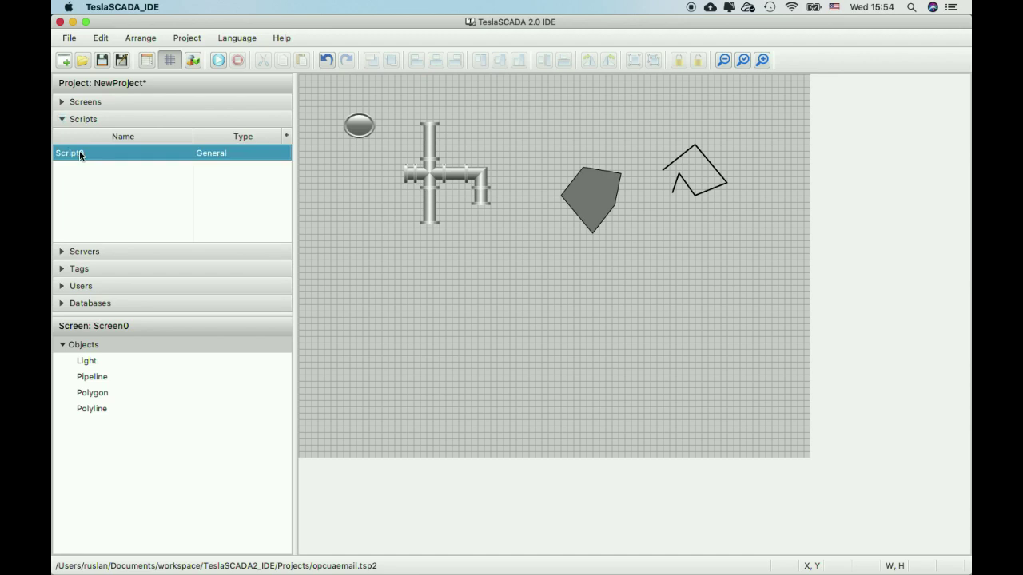
double_click(80, 153)
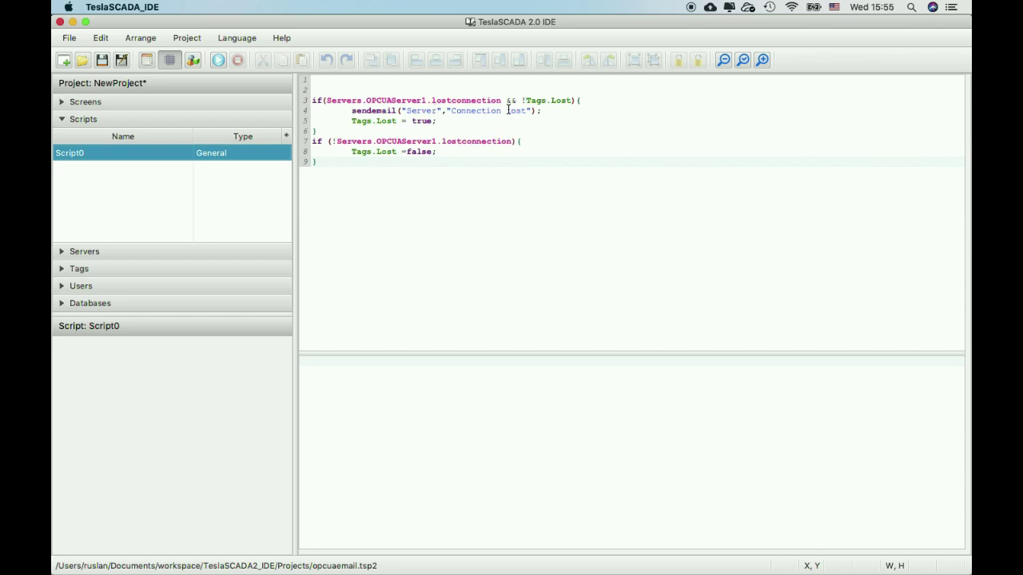
click(87, 105)
double_click(95, 136)
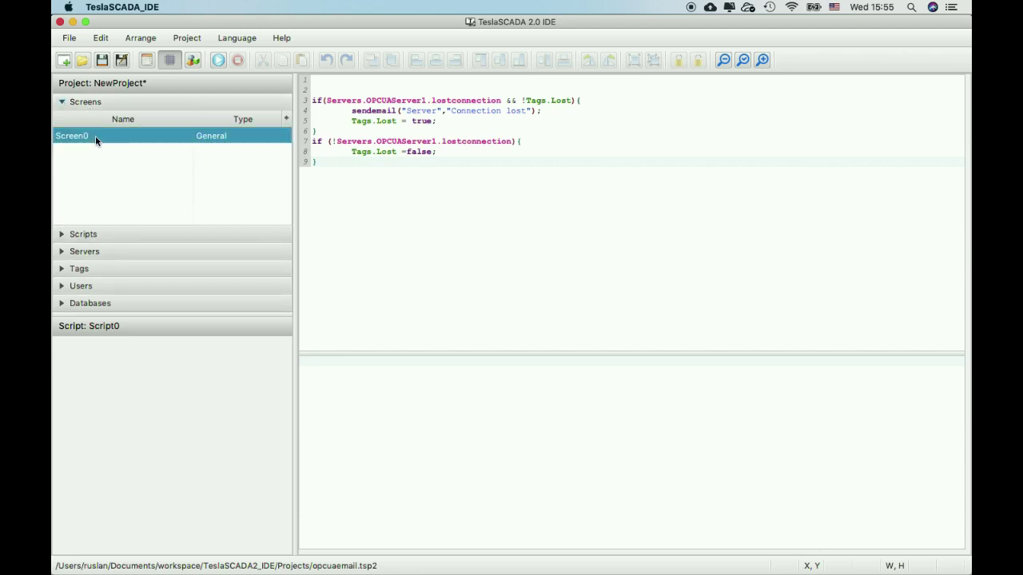
- Save the project, then load opcuaemail.tsp2 from the Projects folder in TeslaSCADA2 Runtime
click(100, 64)
mouse_move(639, 559)
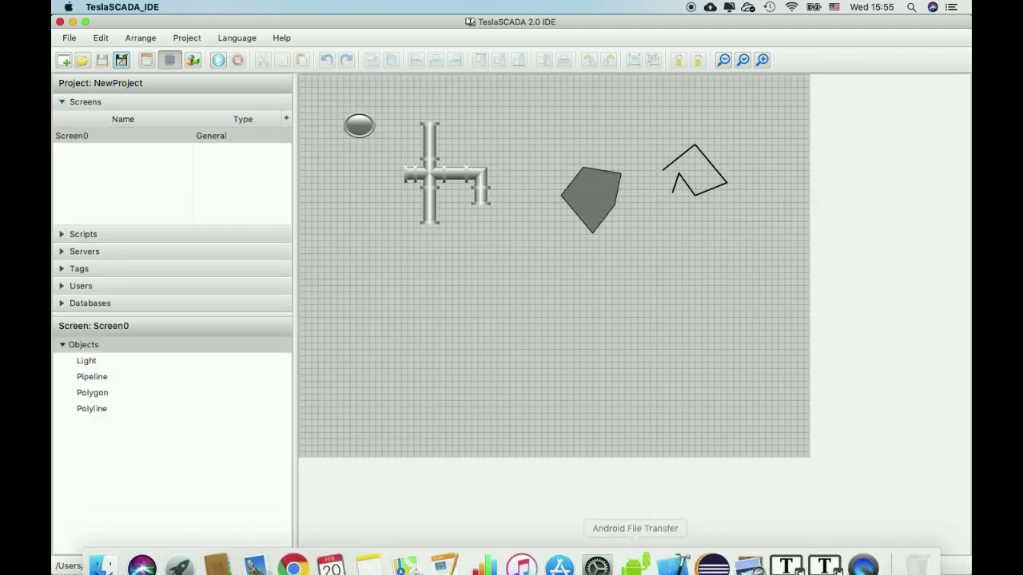
click(788, 552)
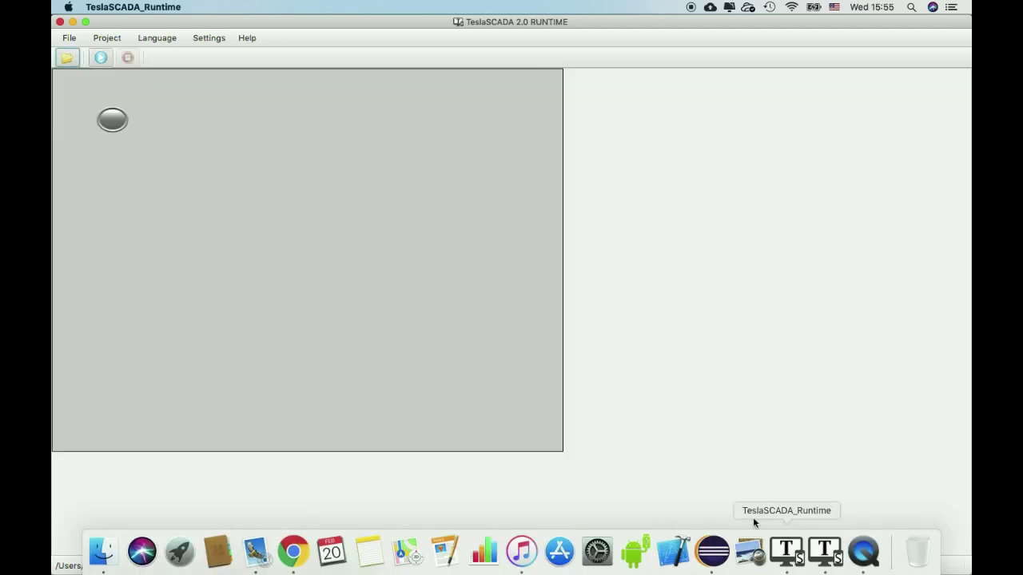
click(67, 56)
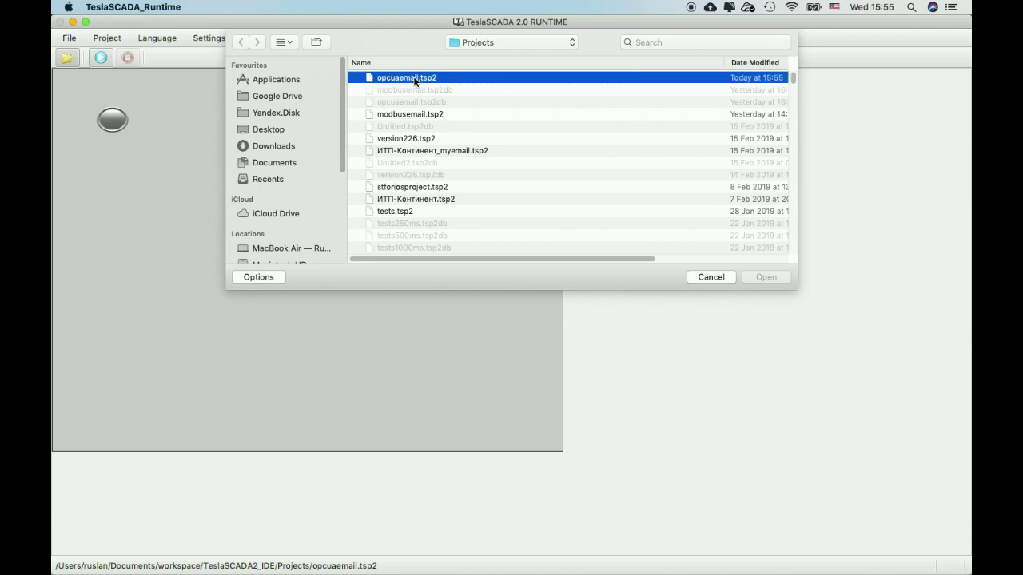
double_click(414, 78)
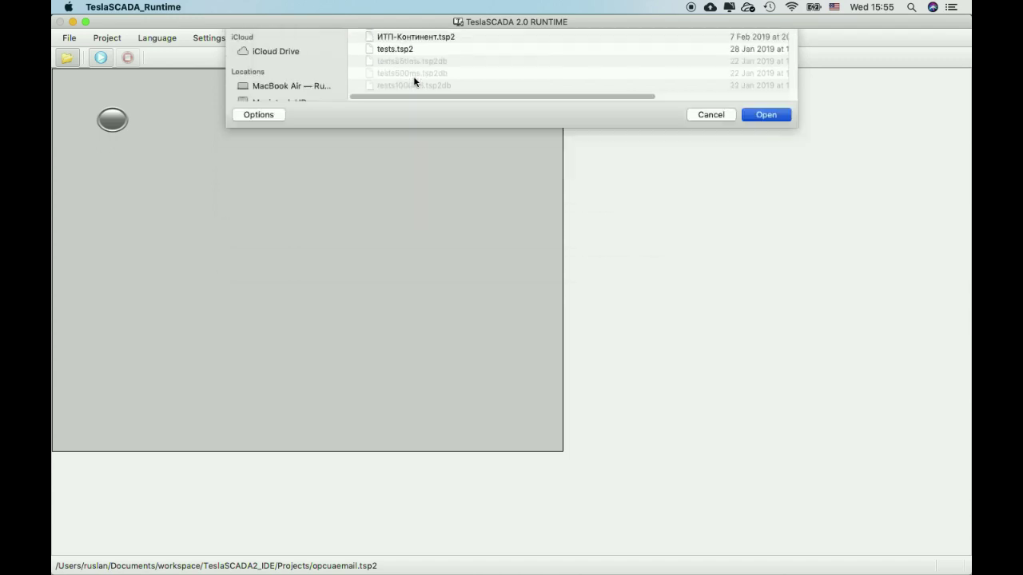
- Run the project, acknowledge the Running and CommunicationFault notices, and read the 'Connection lost' email in Mail.ru
click(101, 58)
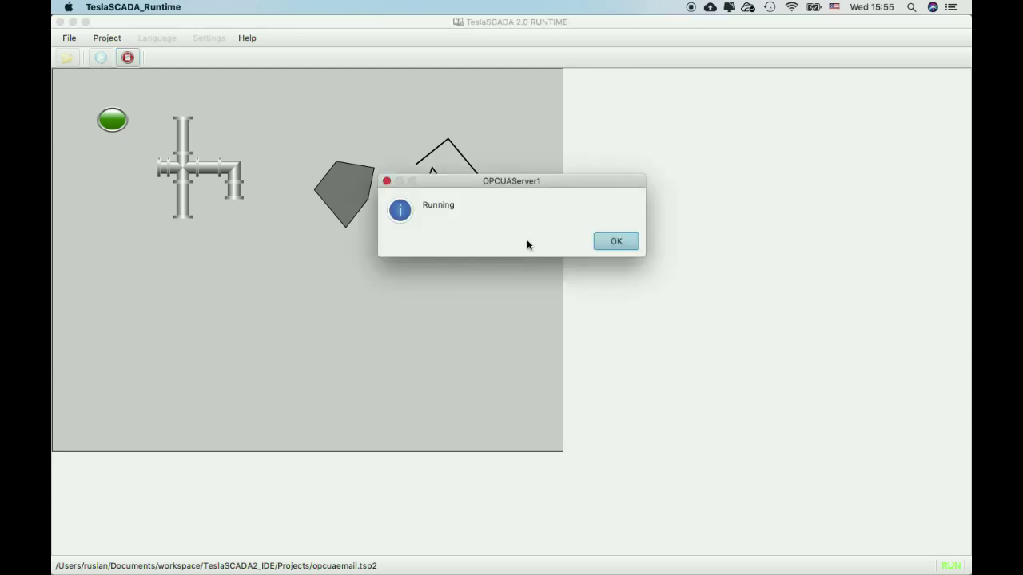
click(615, 241)
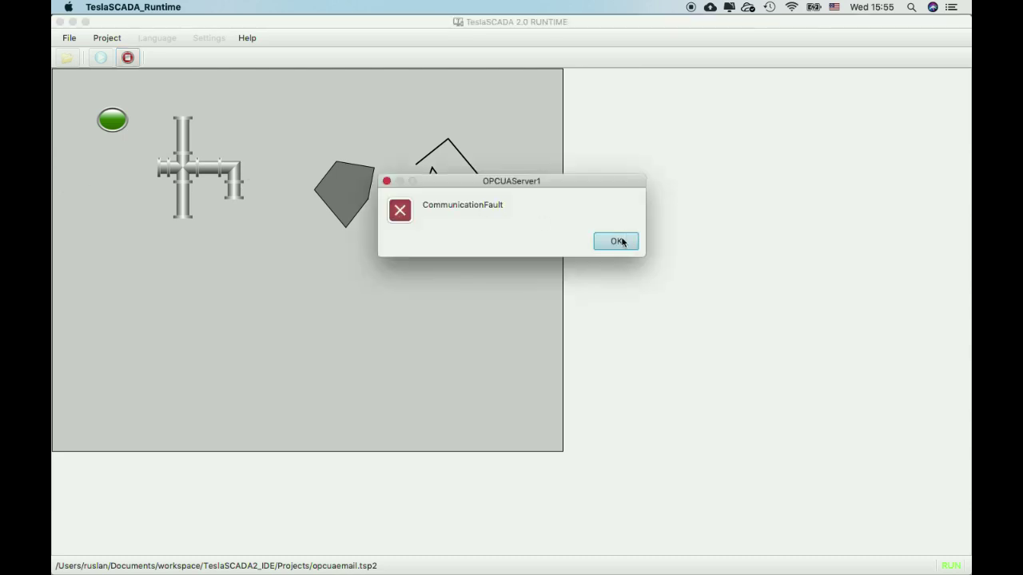
click(614, 242)
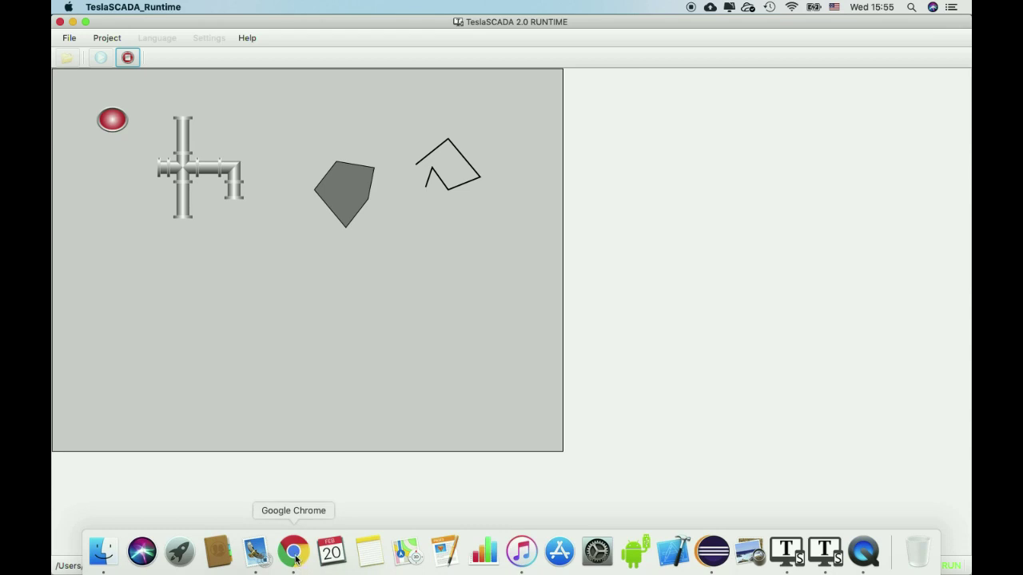
click(294, 552)
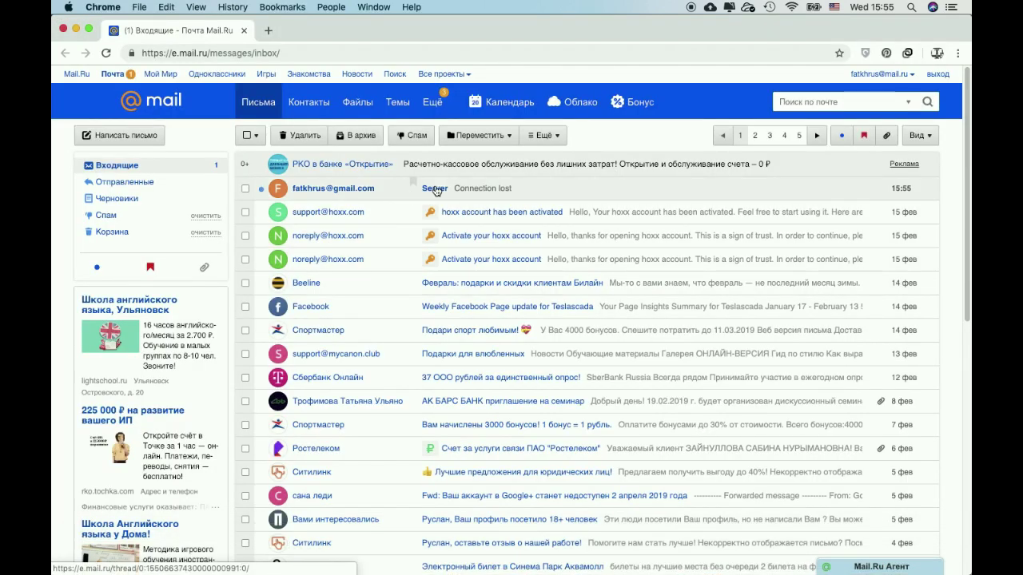
click(436, 189)
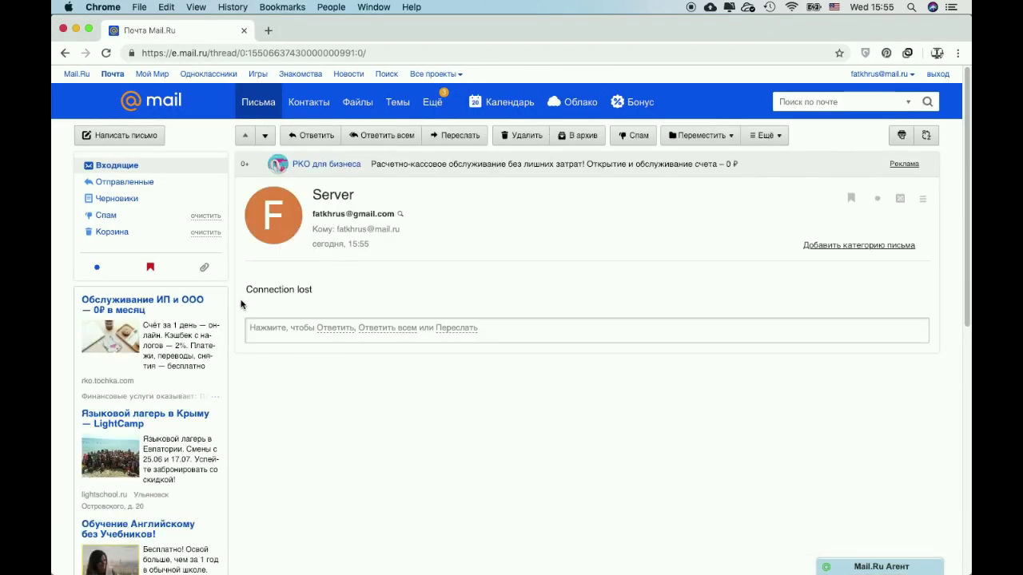
- Bring the running opcuaemail.tsp2 runtime window back to the front, its light still red
mouse_move(636, 563)
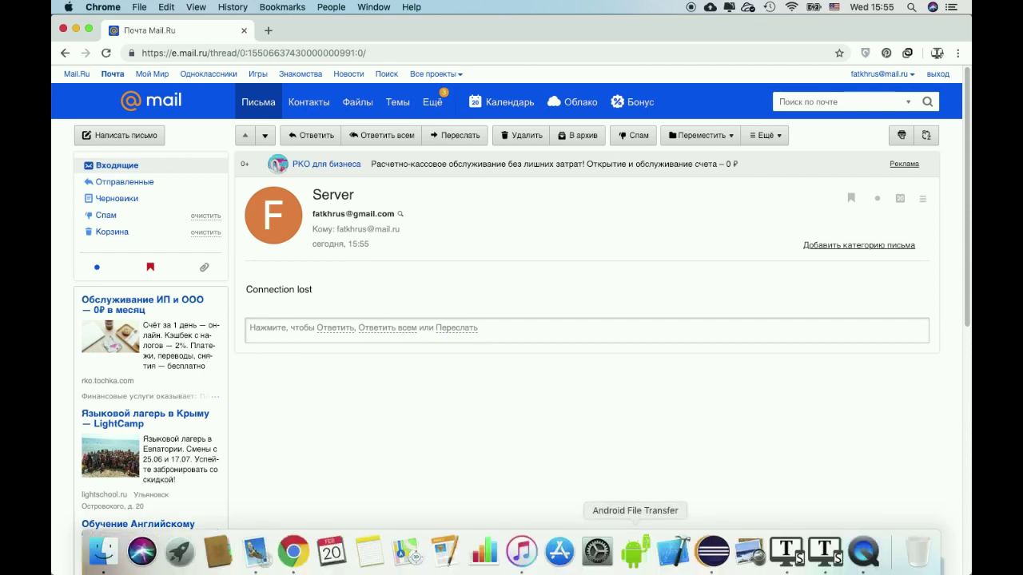
click(775, 538)
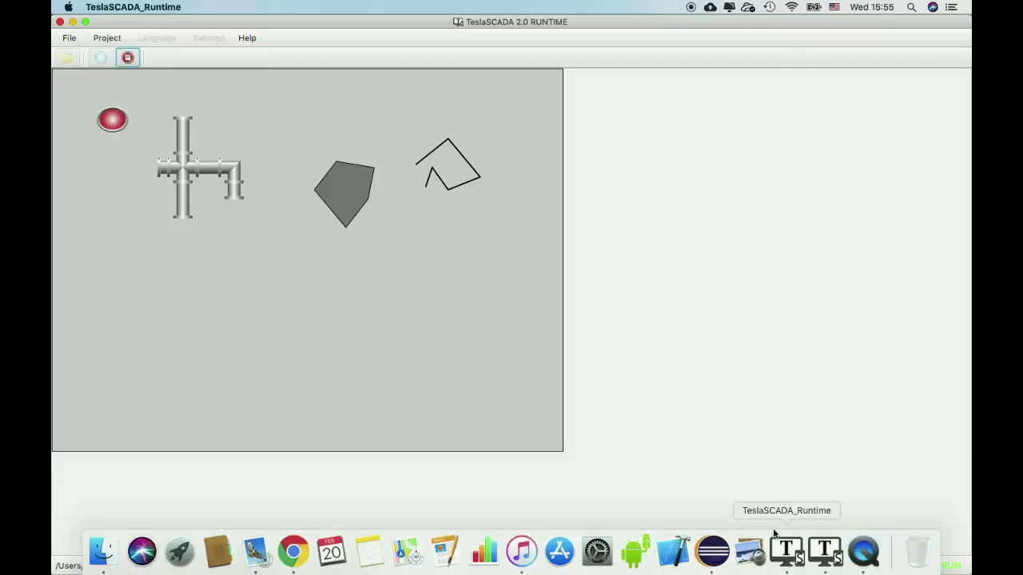